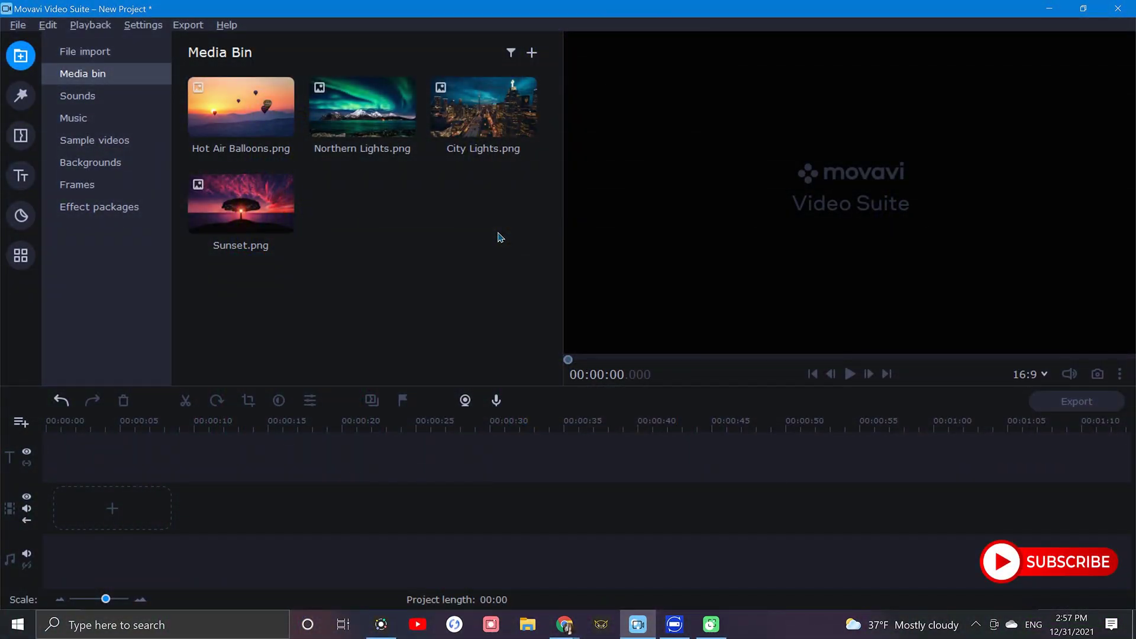
Step: Place all four images on the video track in order and set each clip's duration to 00:00:03.500
drag(499, 237, 116, 491)
drag(43, 523, 290, 515)
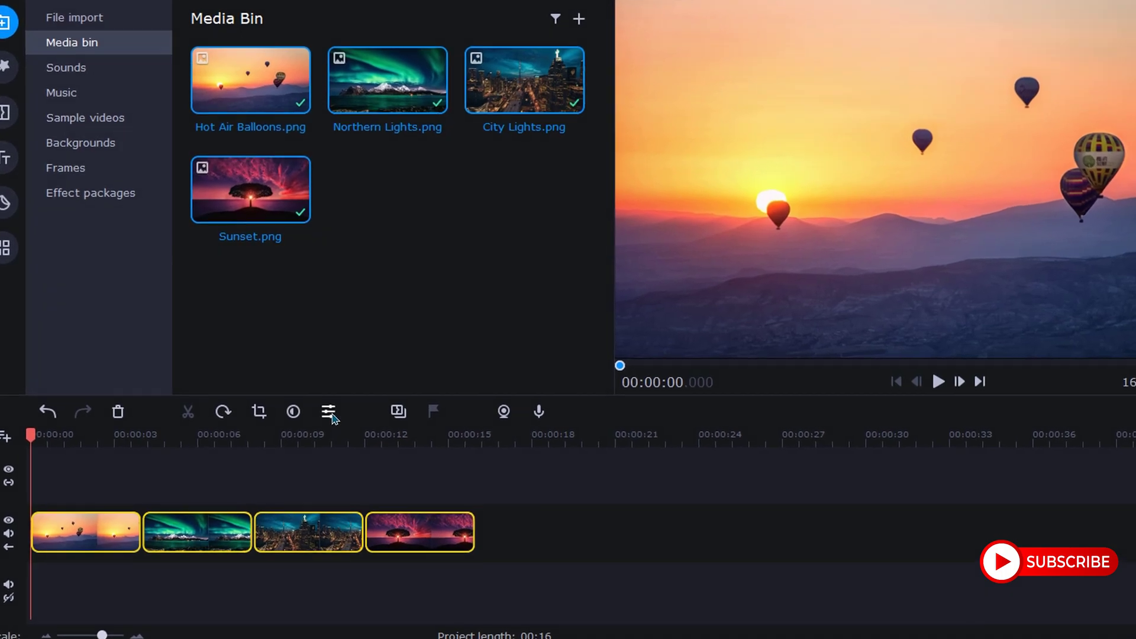
click(326, 411)
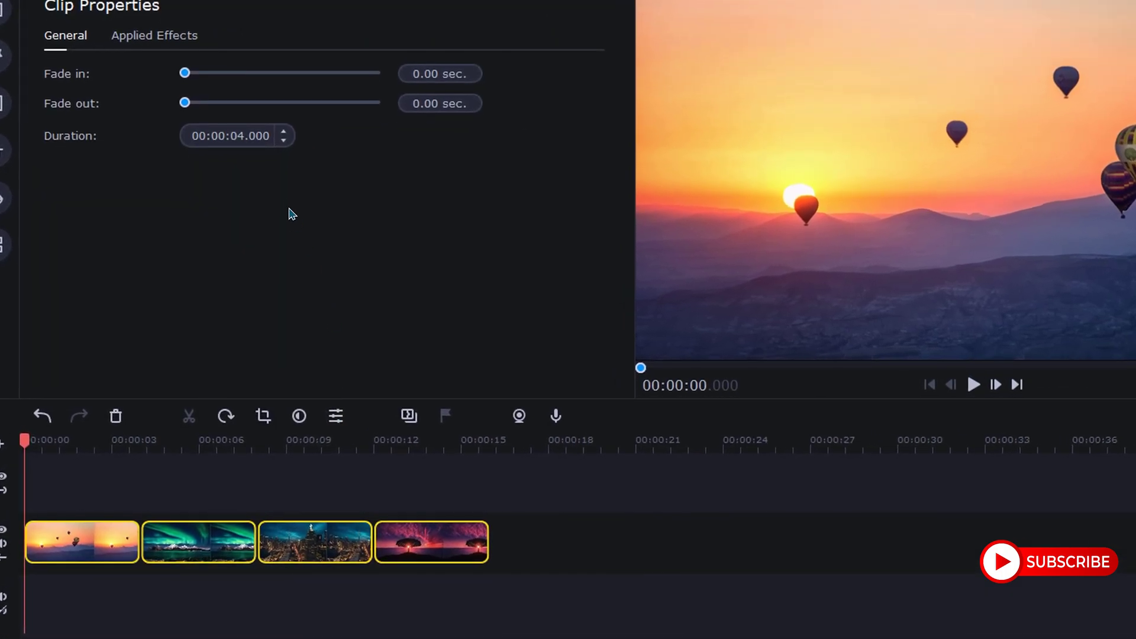
click(246, 147)
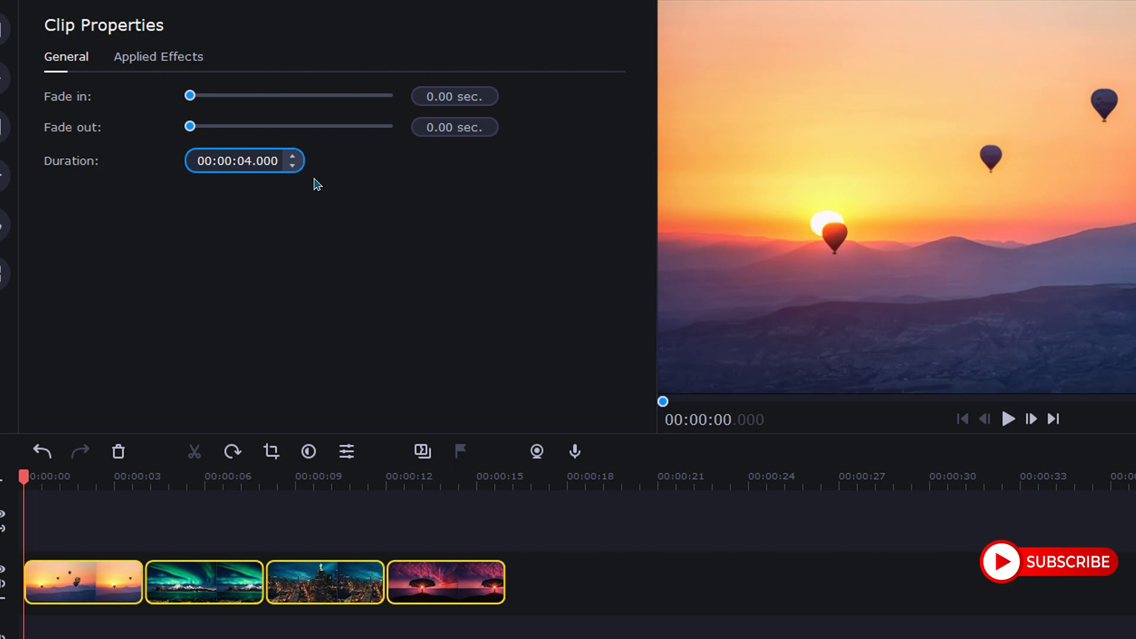
key(BackSpace)
text(3.500)
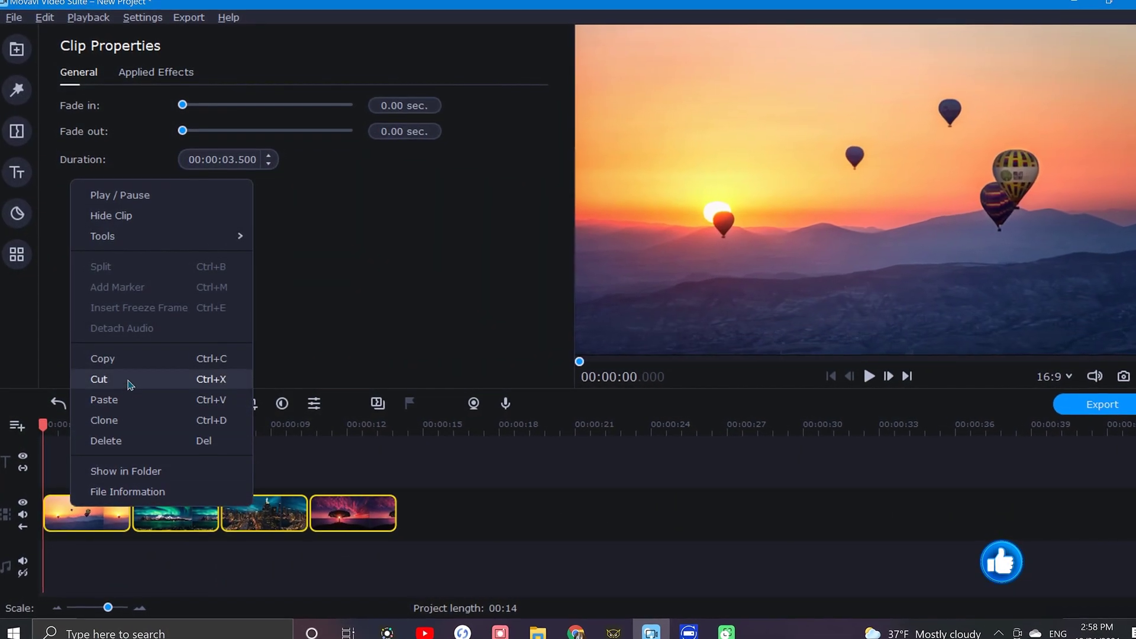
Step: Copy the four image clips and paste them after the originals, making eight clips
click(139, 359)
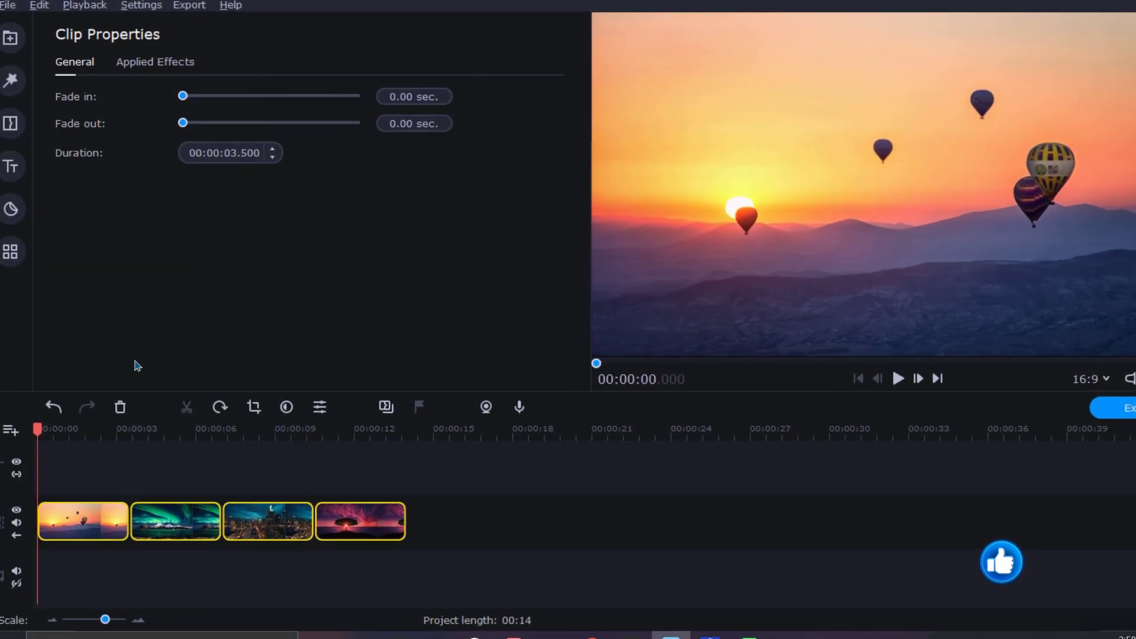
key(ctrl+v)
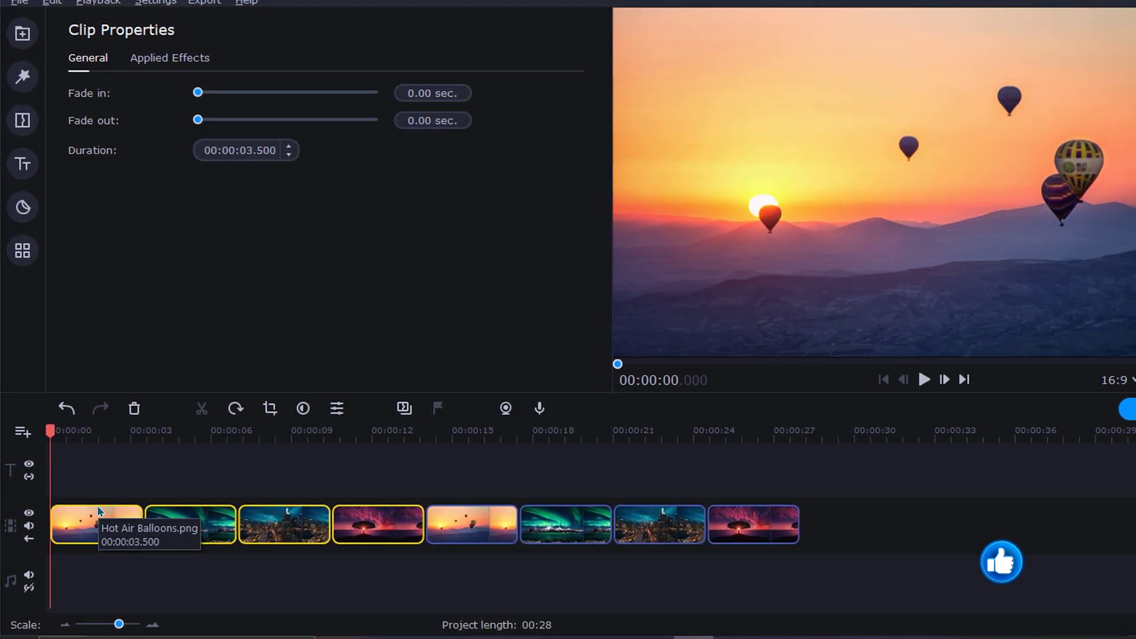
Step: Apply the Zoom in pan-and-zoom preset to the first Hot Air Balloons clip
click(23, 254)
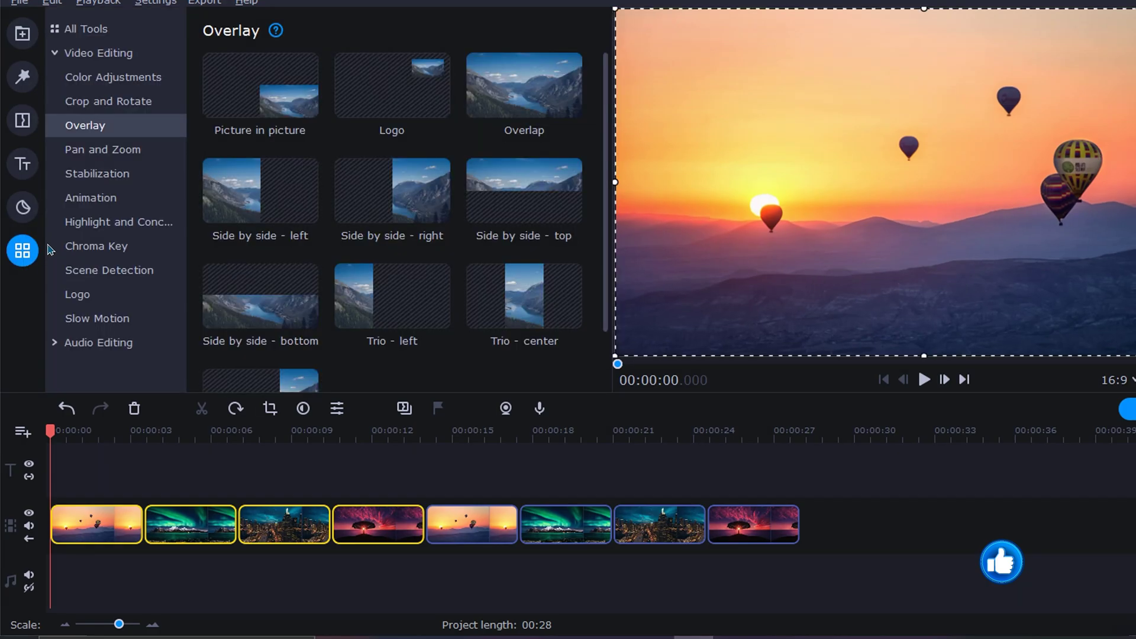
click(103, 149)
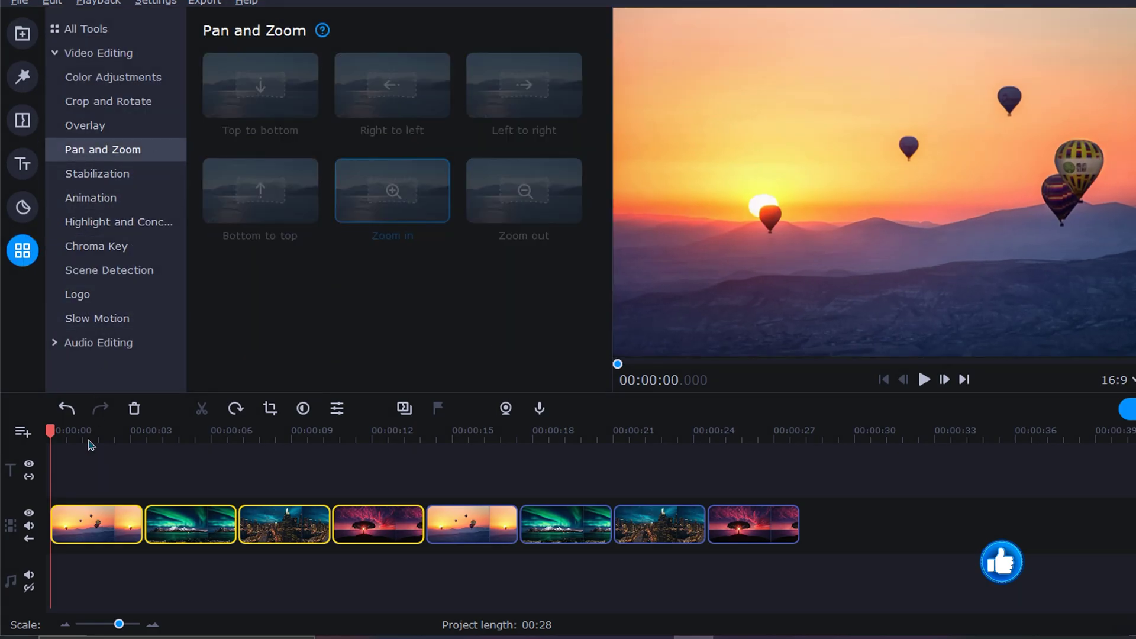
click(89, 508)
drag(424, 205, 205, 504)
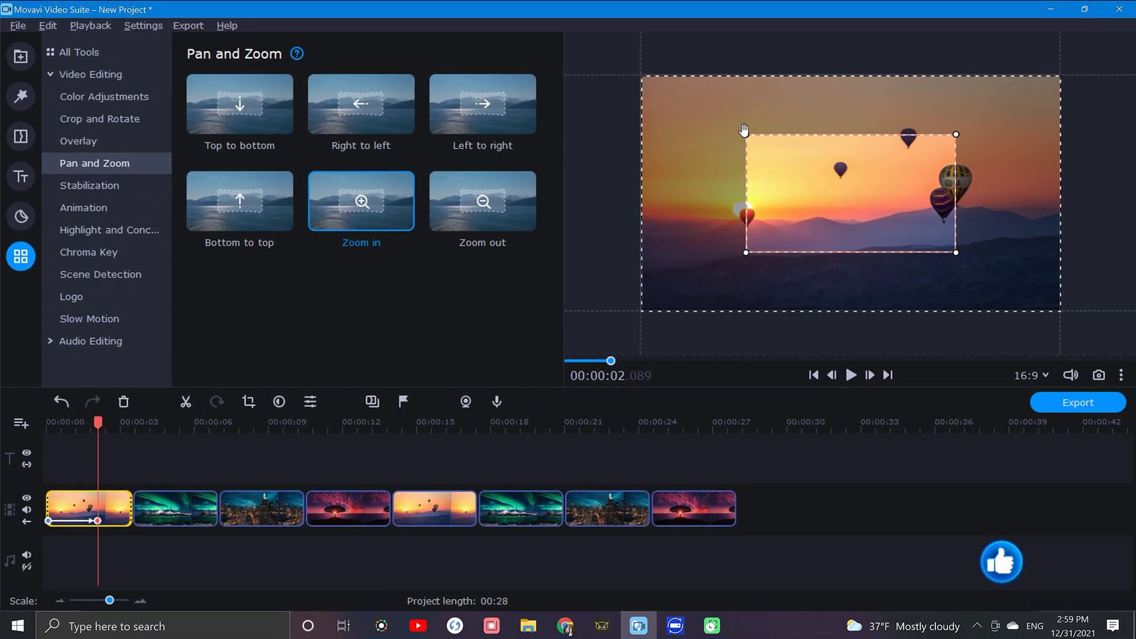
Step: Enlarge and centre the zoom's starting frame, and stretch the zoom to the clip's end
drag(745, 129, 672, 95)
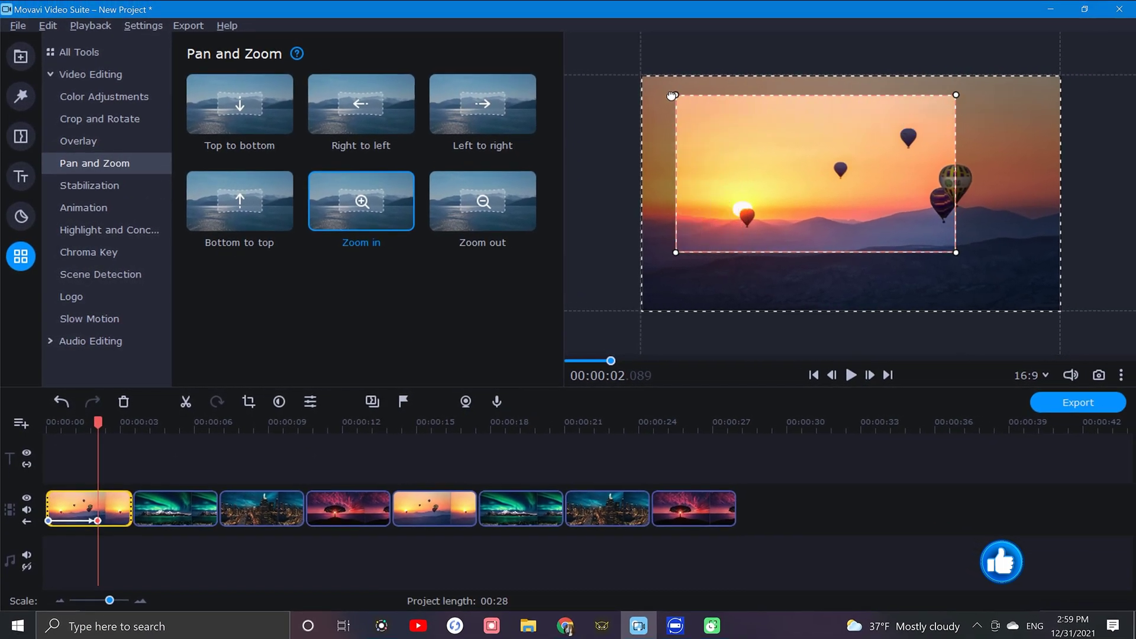
drag(969, 266, 1030, 307)
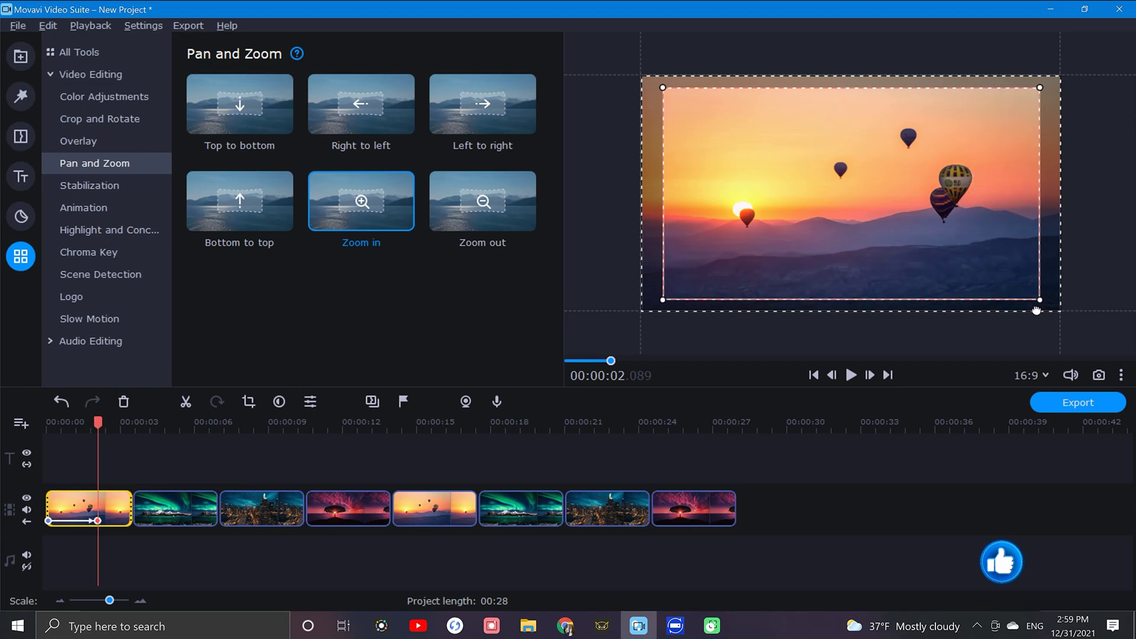
drag(858, 205, 860, 206)
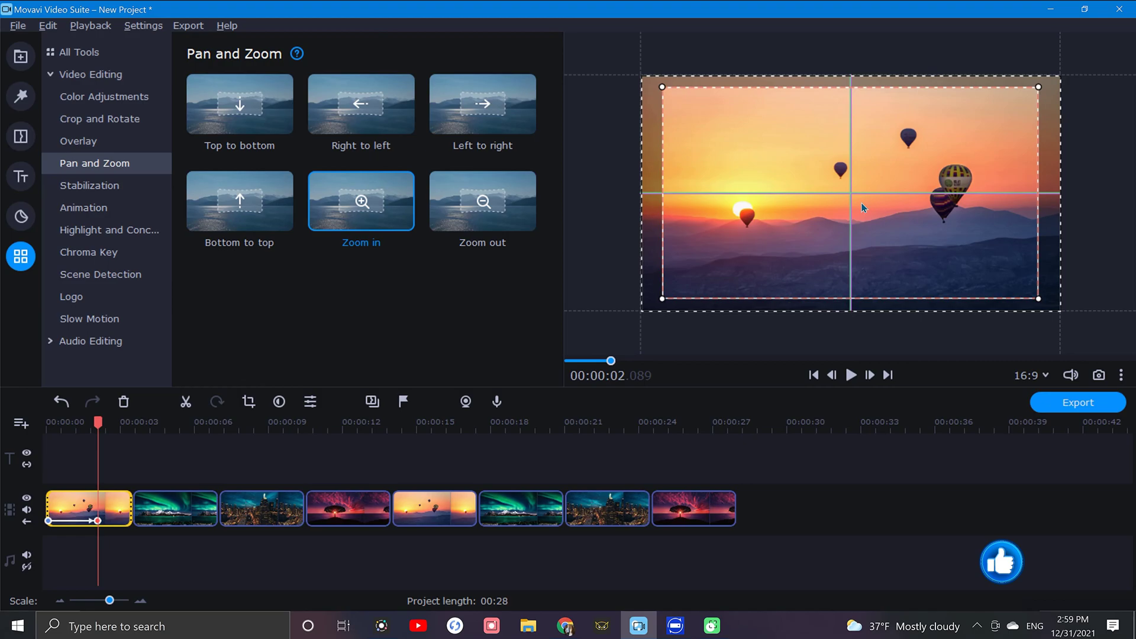
drag(862, 203, 862, 204)
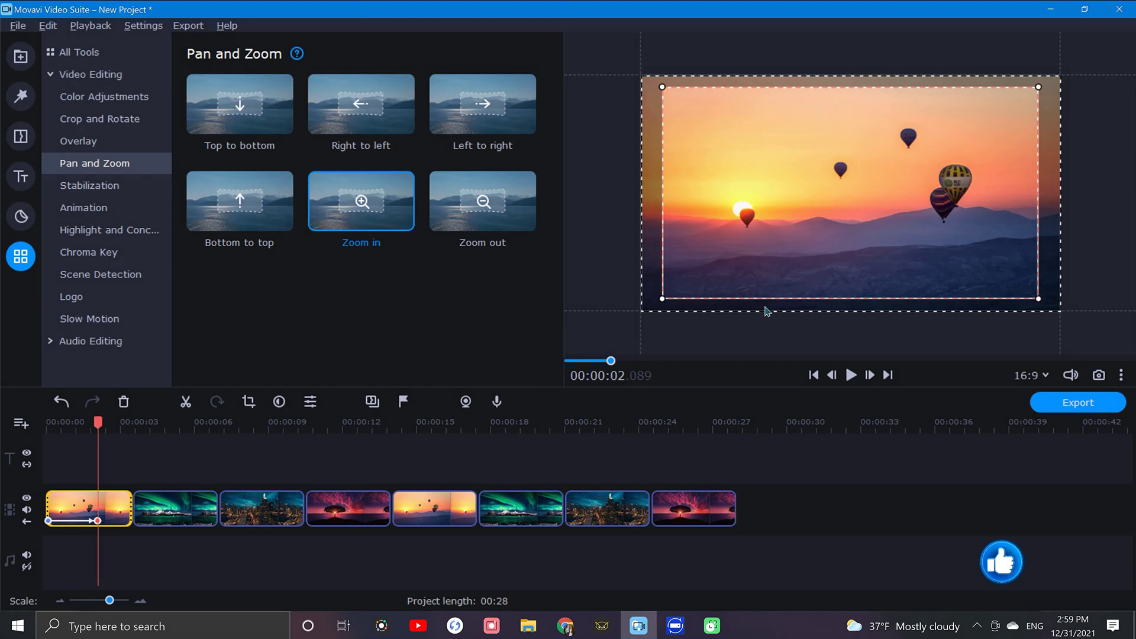
click(53, 514)
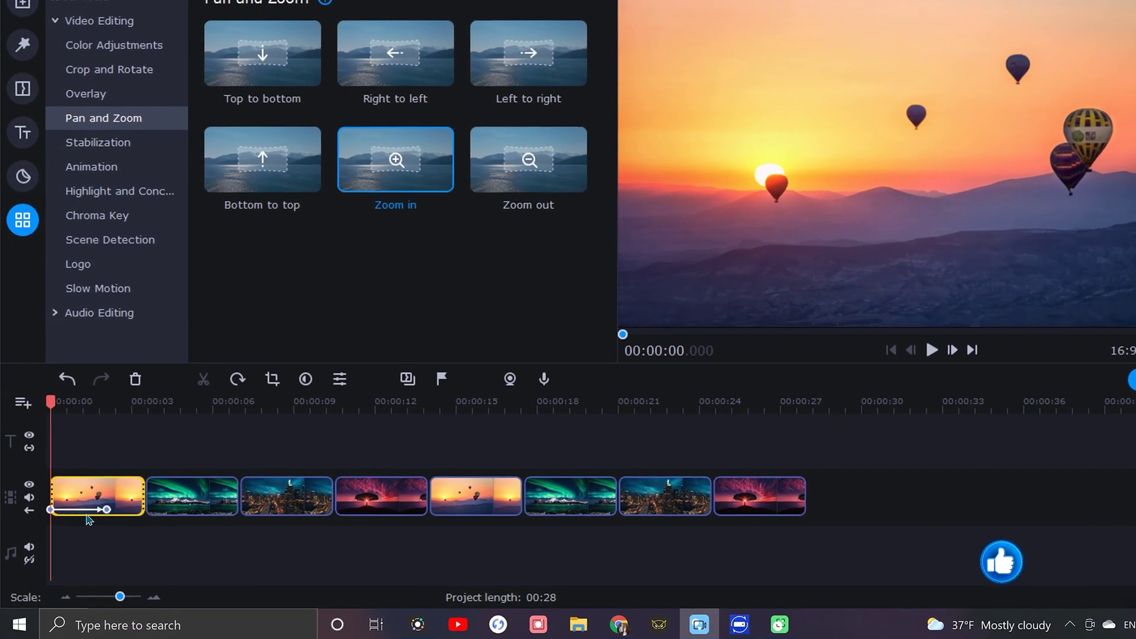
drag(107, 509, 146, 509)
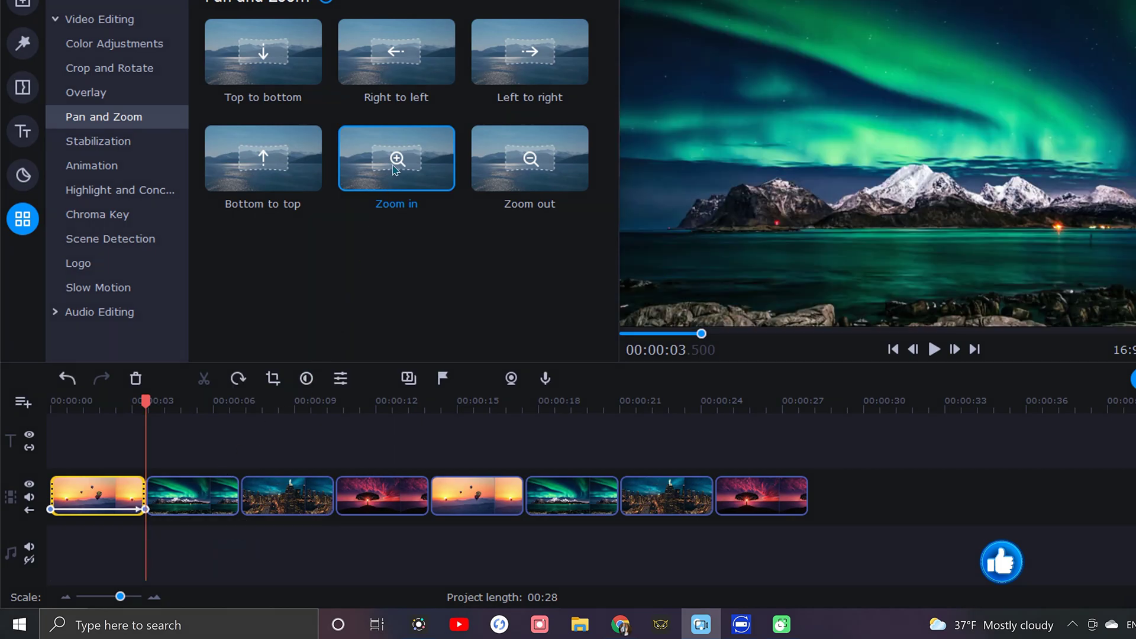
Step: Give the Northern Lights clip a full-length Zoom in with an enlarged starting frame
drag(395, 170, 212, 506)
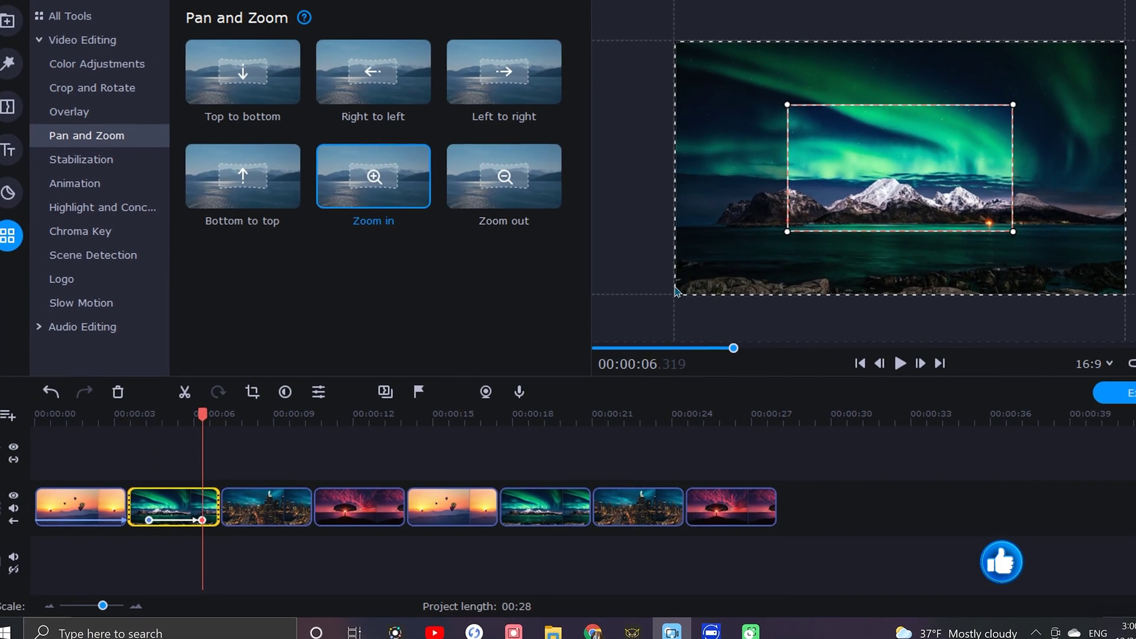
drag(787, 105, 698, 55)
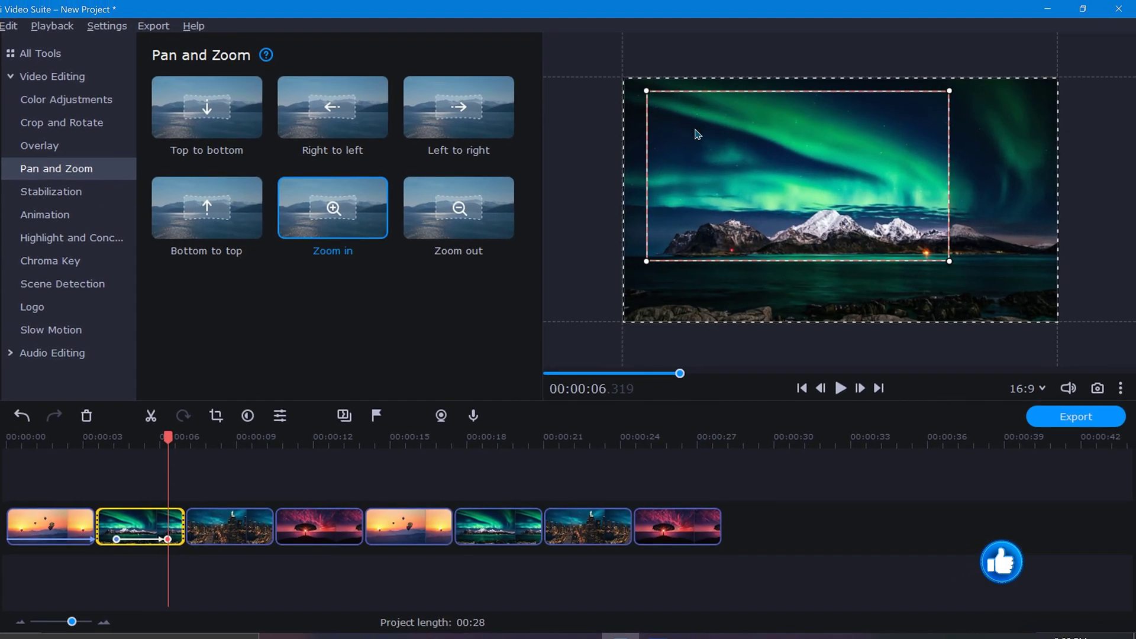
drag(949, 261, 1012, 316)
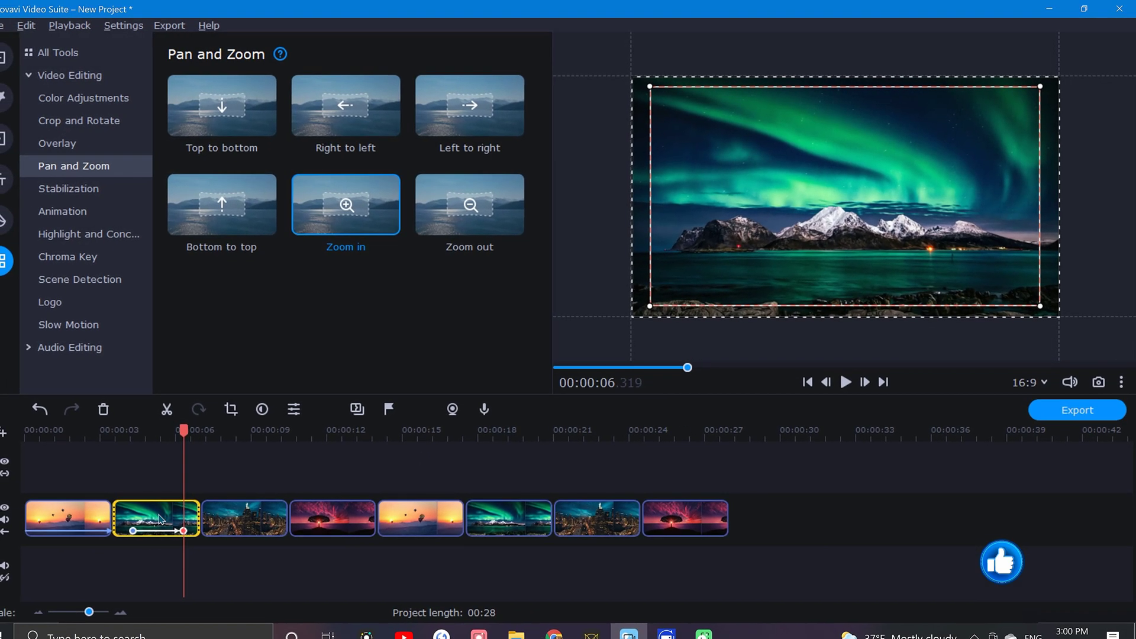
click(141, 526)
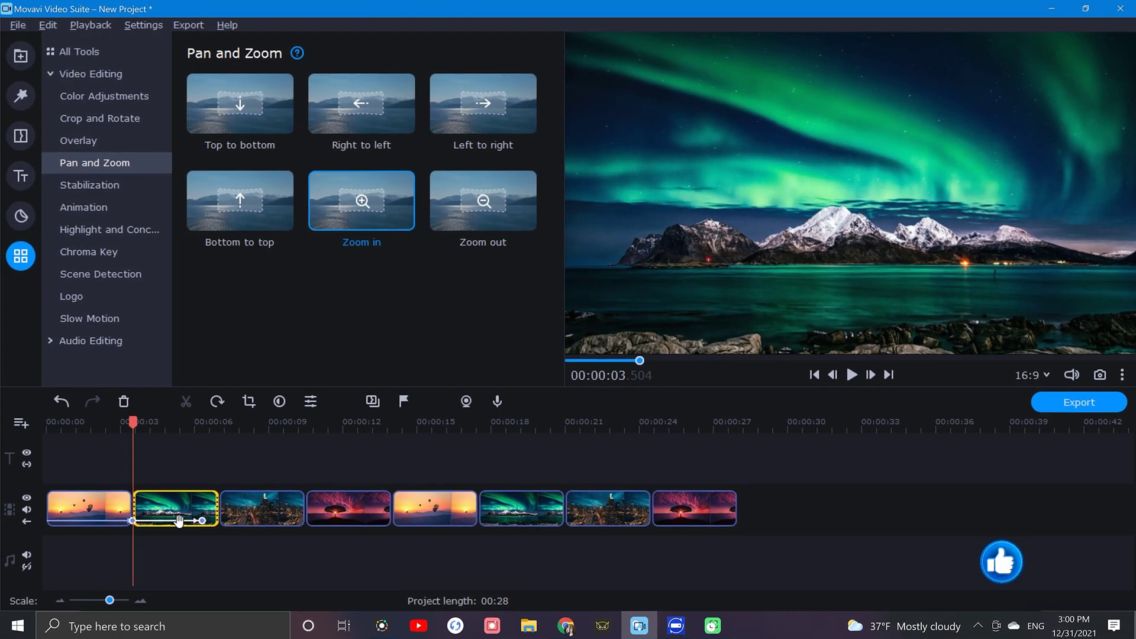
drag(201, 521, 228, 525)
Step: Apply Zoom in to the City Lights and Sunset clips, then select the first four clips
drag(375, 262, 262, 508)
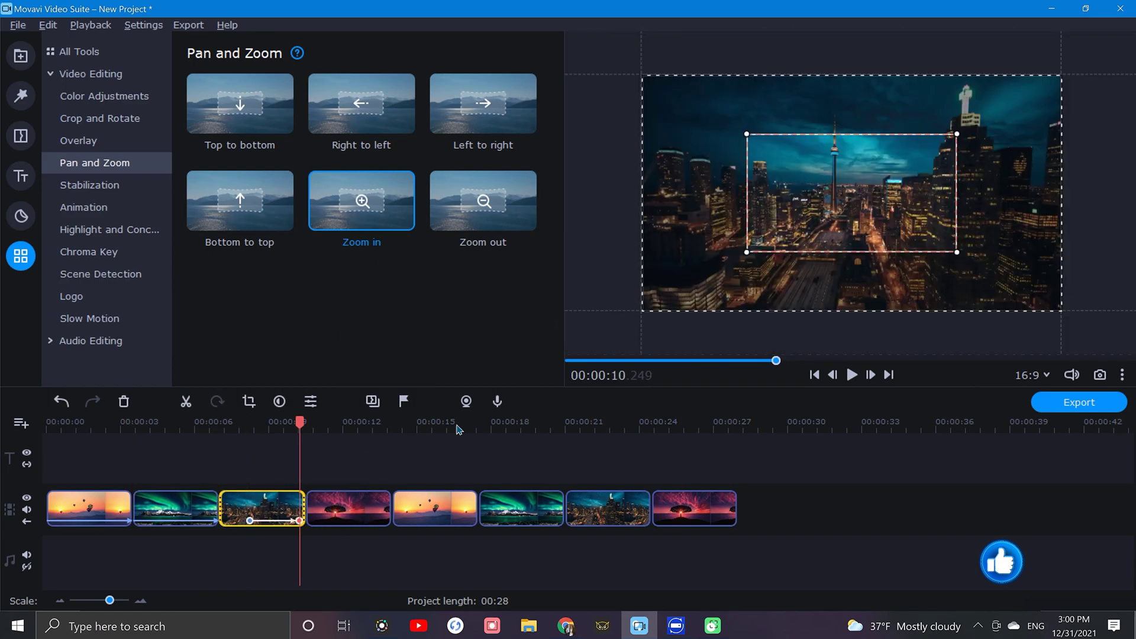
drag(733, 129, 654, 82)
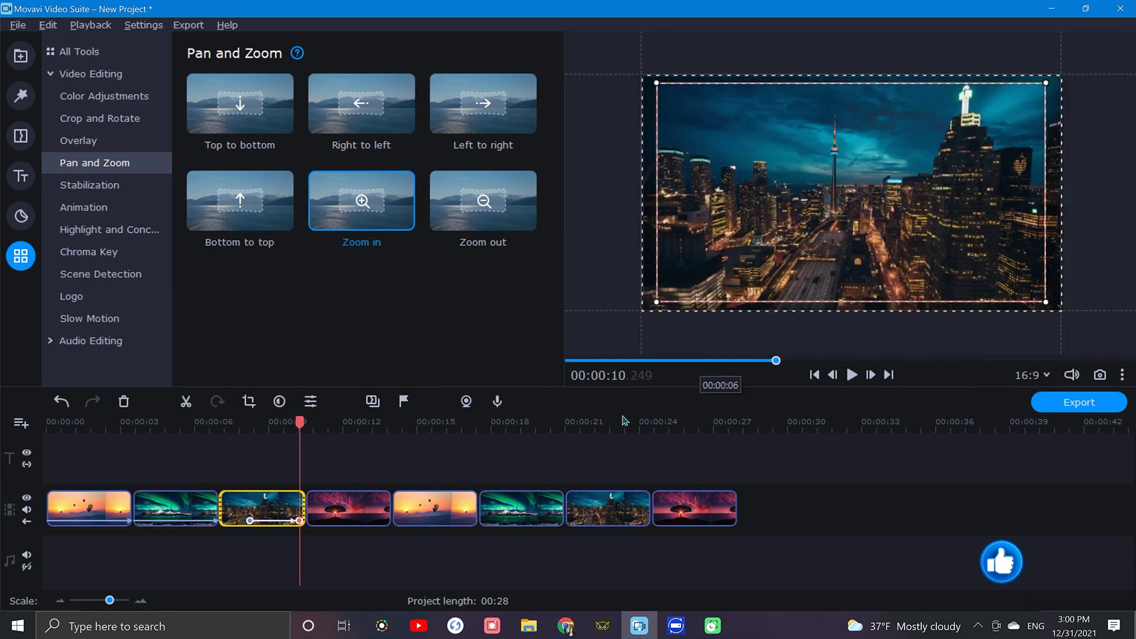
click(219, 521)
click(305, 521)
drag(332, 517, 334, 515)
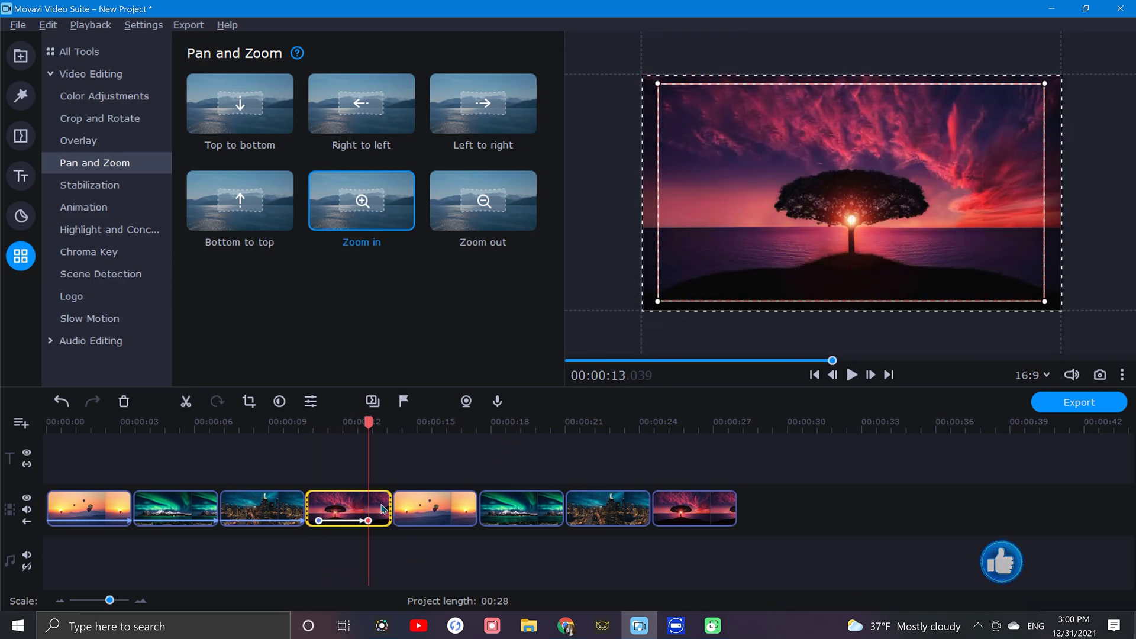
click(374, 521)
click(394, 521)
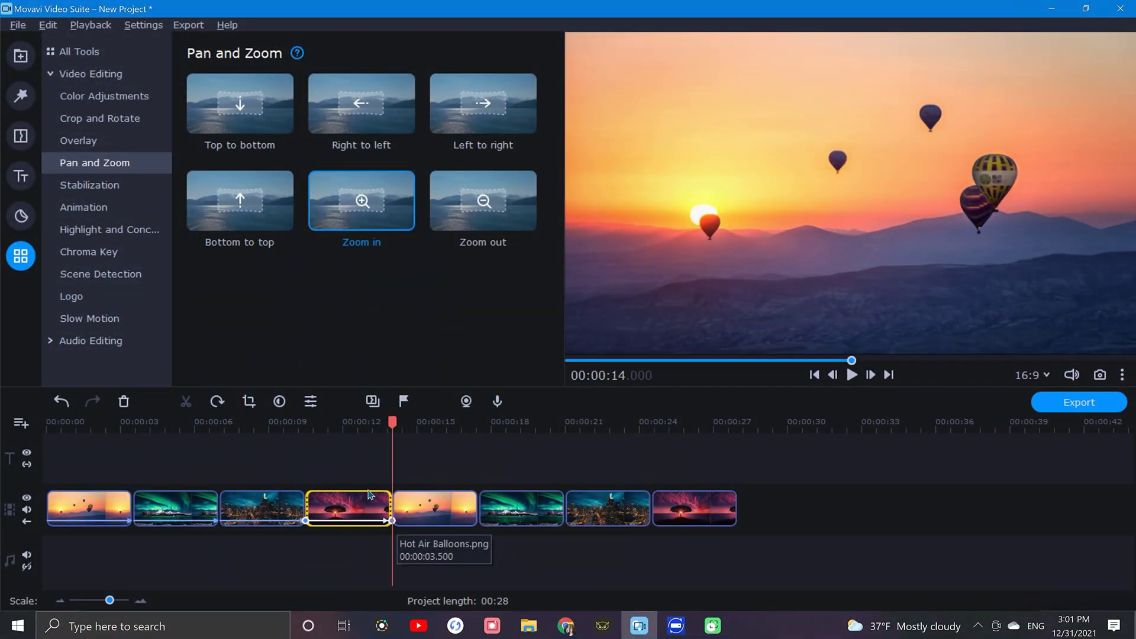
drag(366, 476, 260, 524)
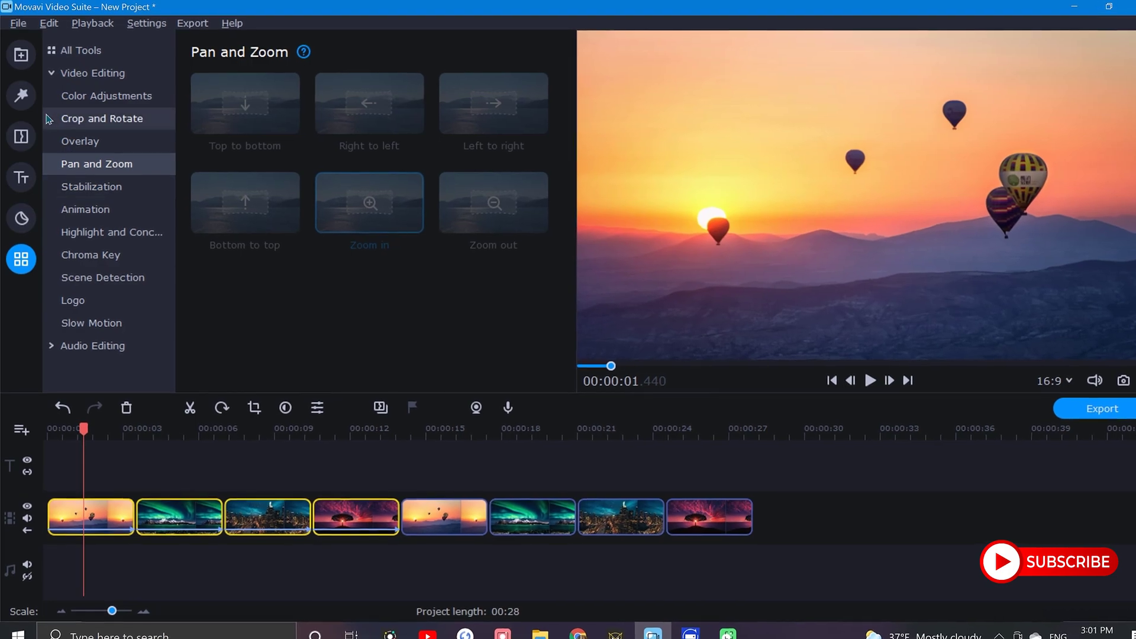
Step: Apply the Blur - intense filter to the four selected background clips
click(26, 97)
click(118, 187)
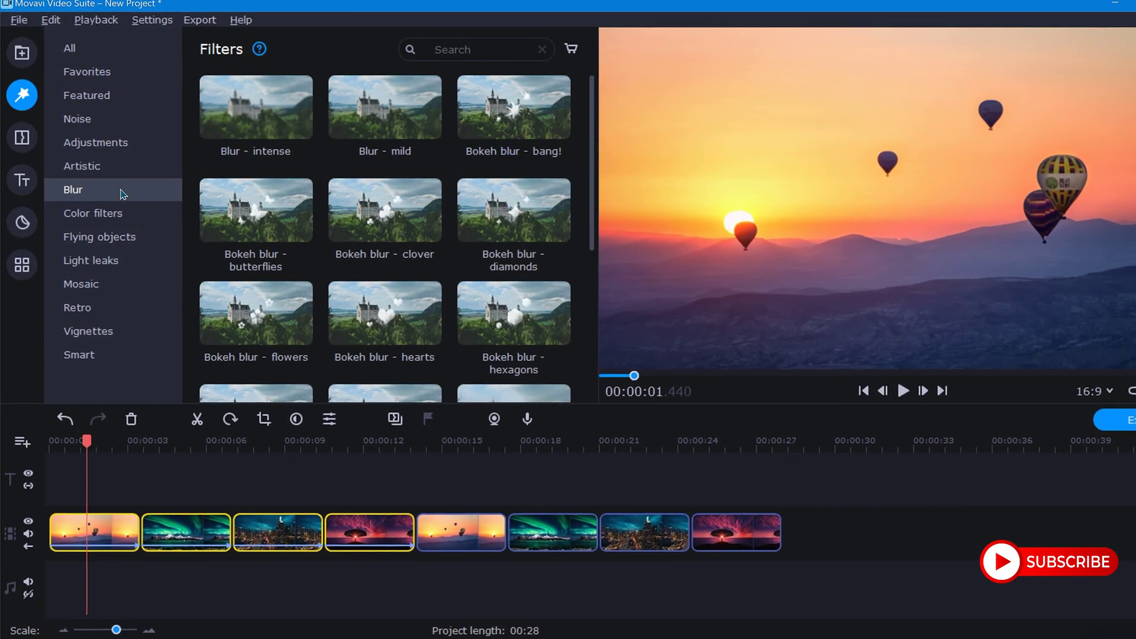
right_click(254, 120)
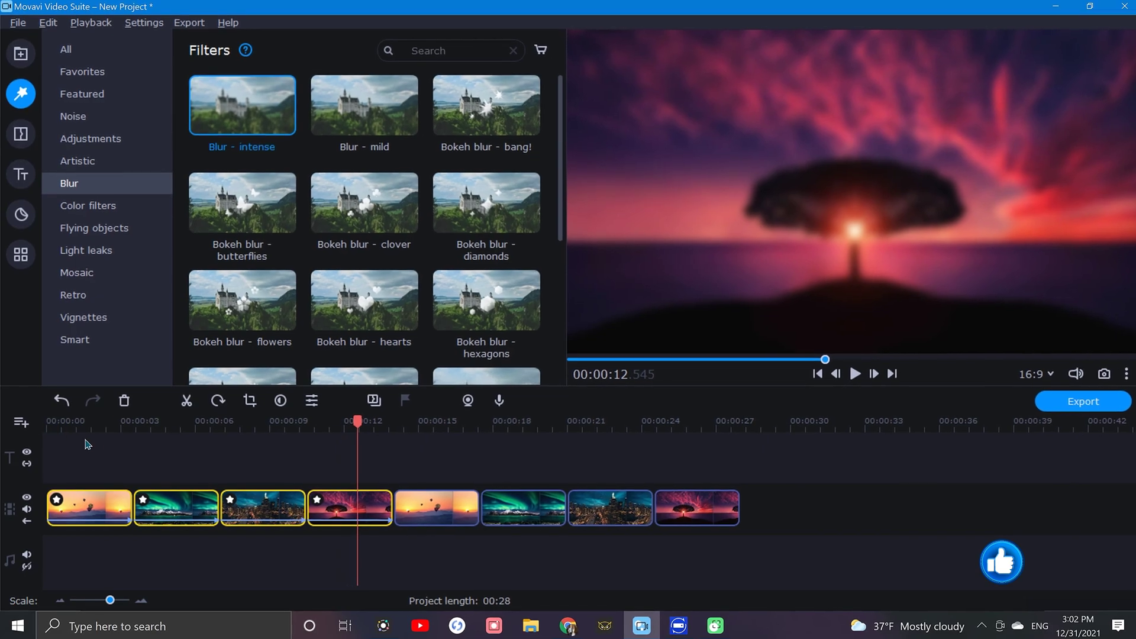
Step: Move clips 5–8 to an overlay track as picture-in-picture, shrunk and centred over the background
drag(444, 464, 728, 515)
drag(536, 510, 108, 501)
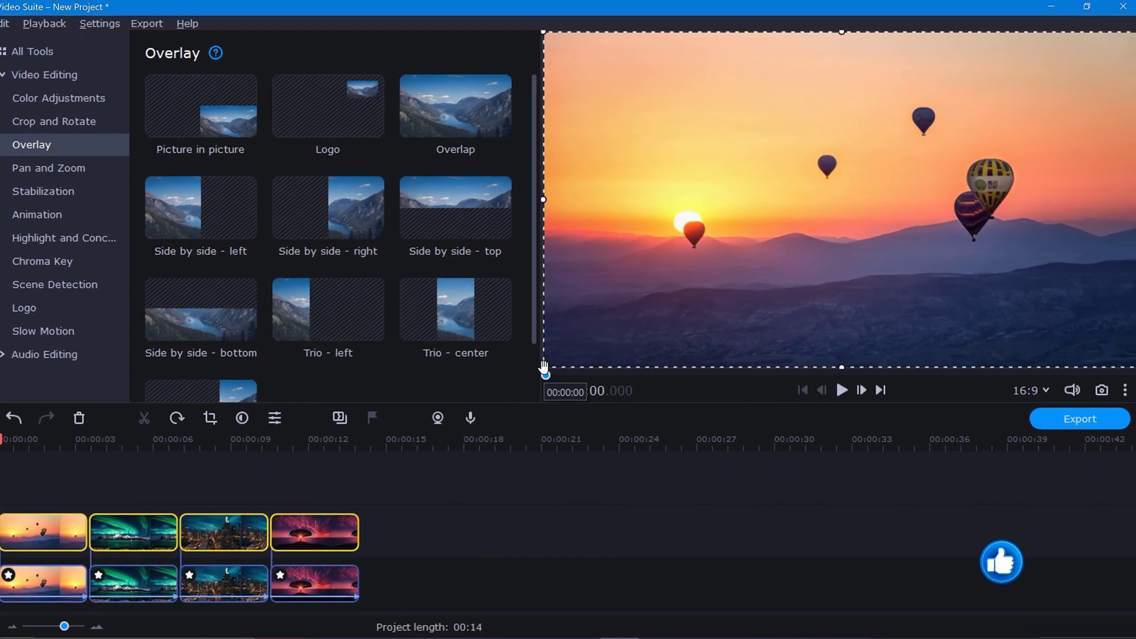
drag(544, 369, 678, 317)
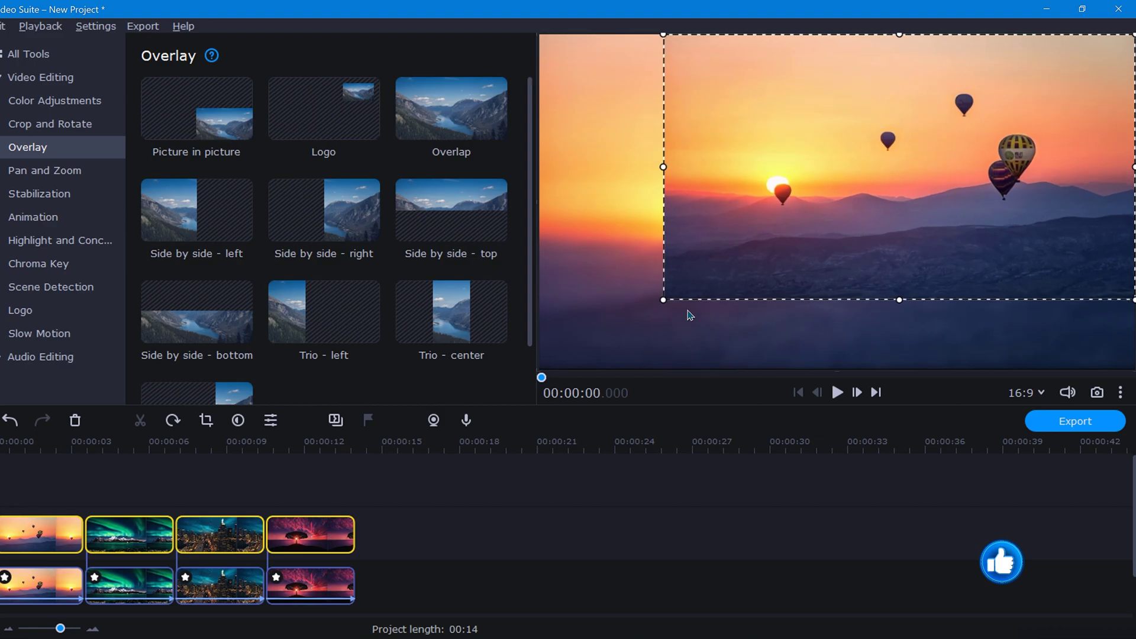
drag(864, 194, 827, 216)
scroll(827, 216, down, 2)
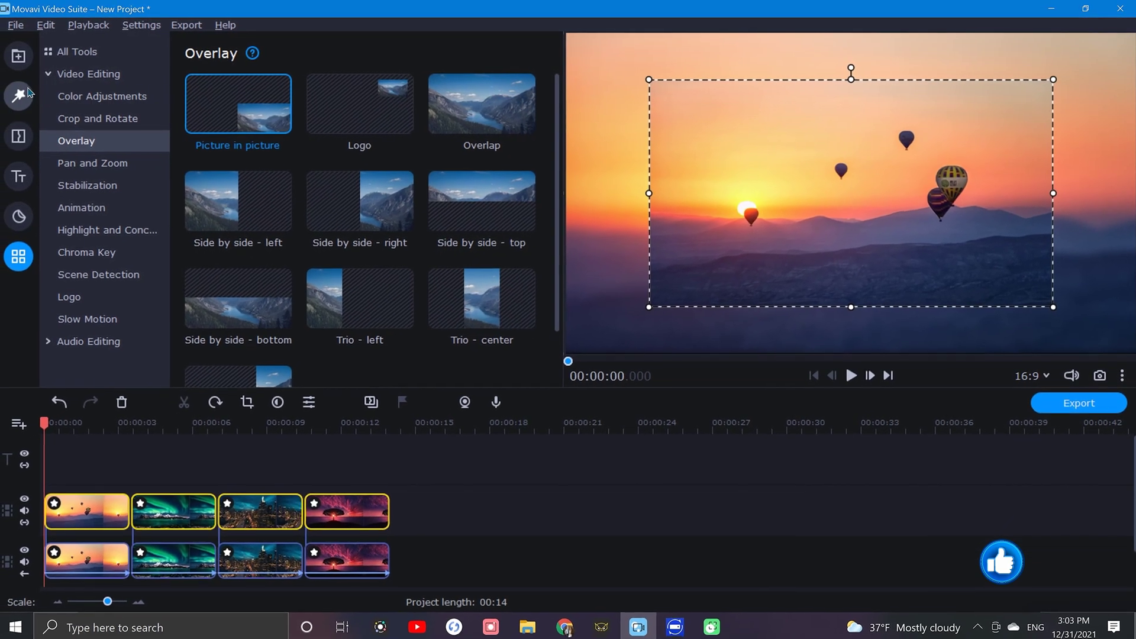
Step: Apply the Vignette 4 filter to the selected overlay clips
click(26, 92)
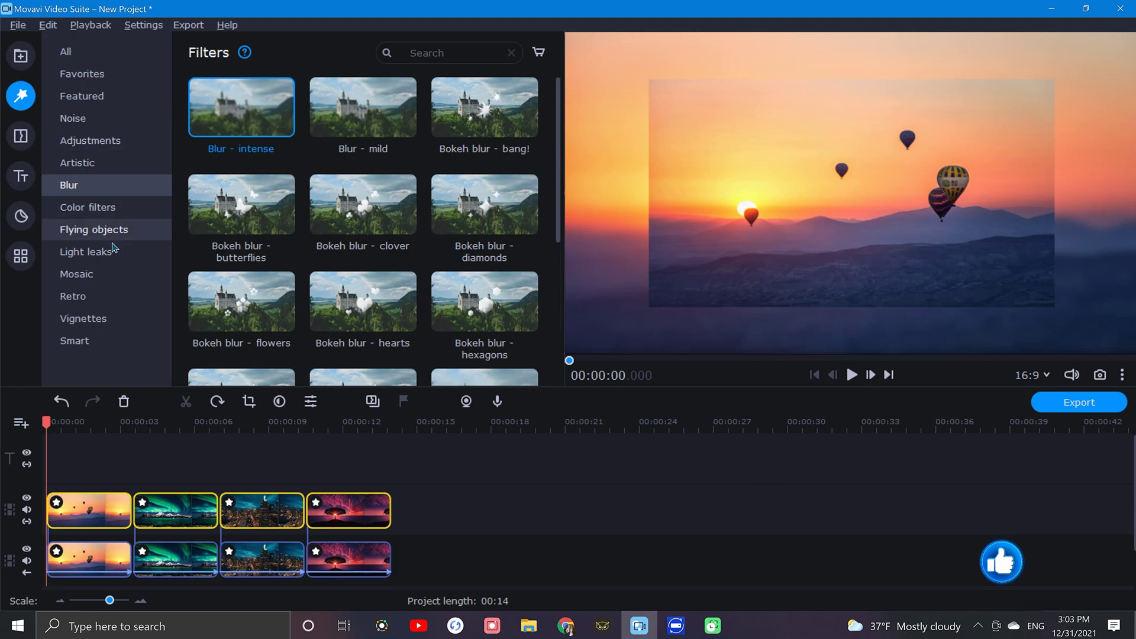
click(119, 319)
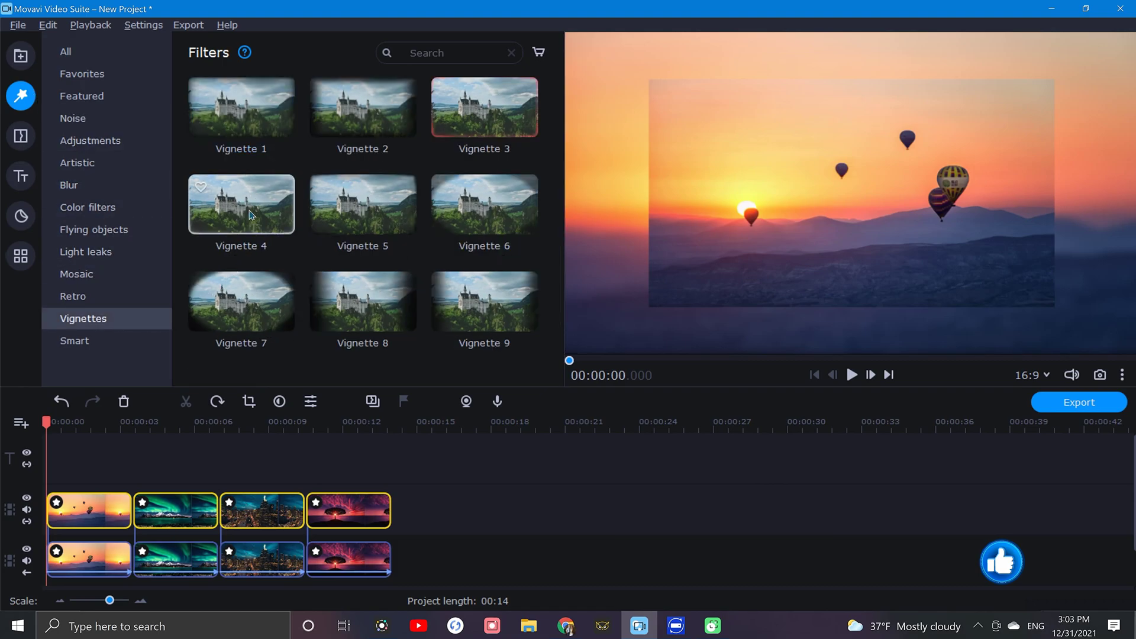
click(390, 231)
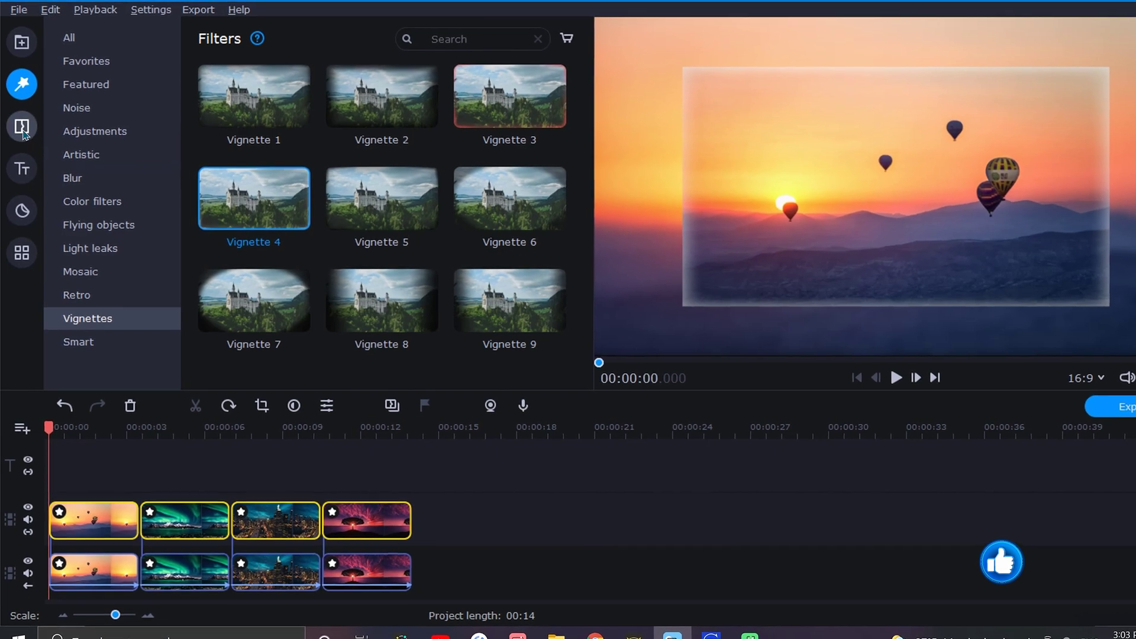
Step: Add Zoom in-out to the overlay clips and Crossfade to all background clips, then preview
click(22, 126)
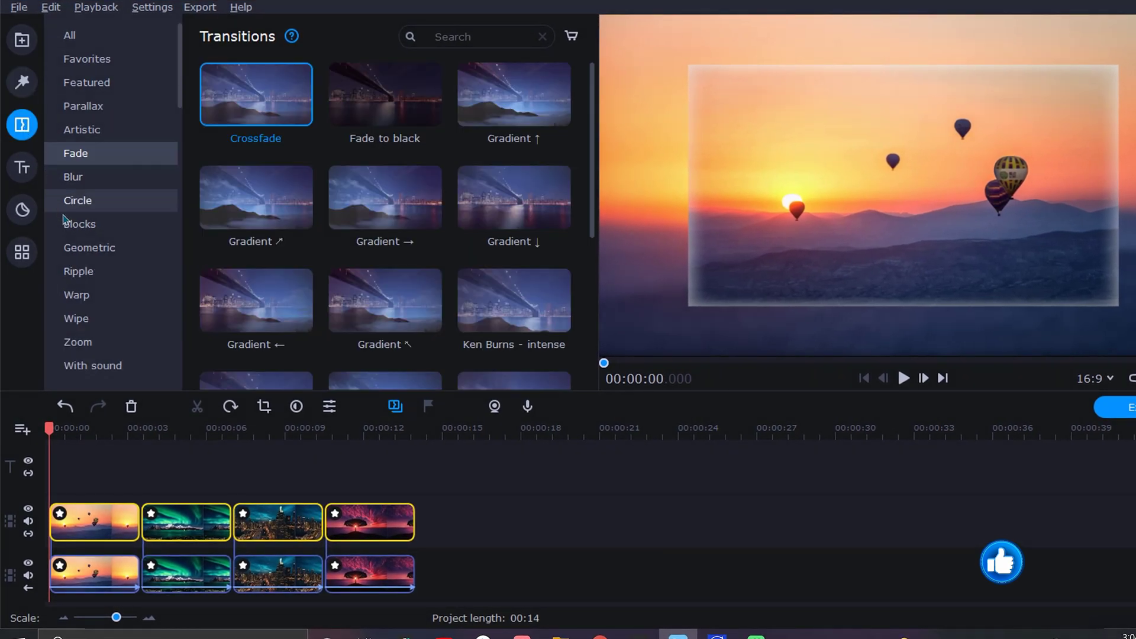
click(77, 340)
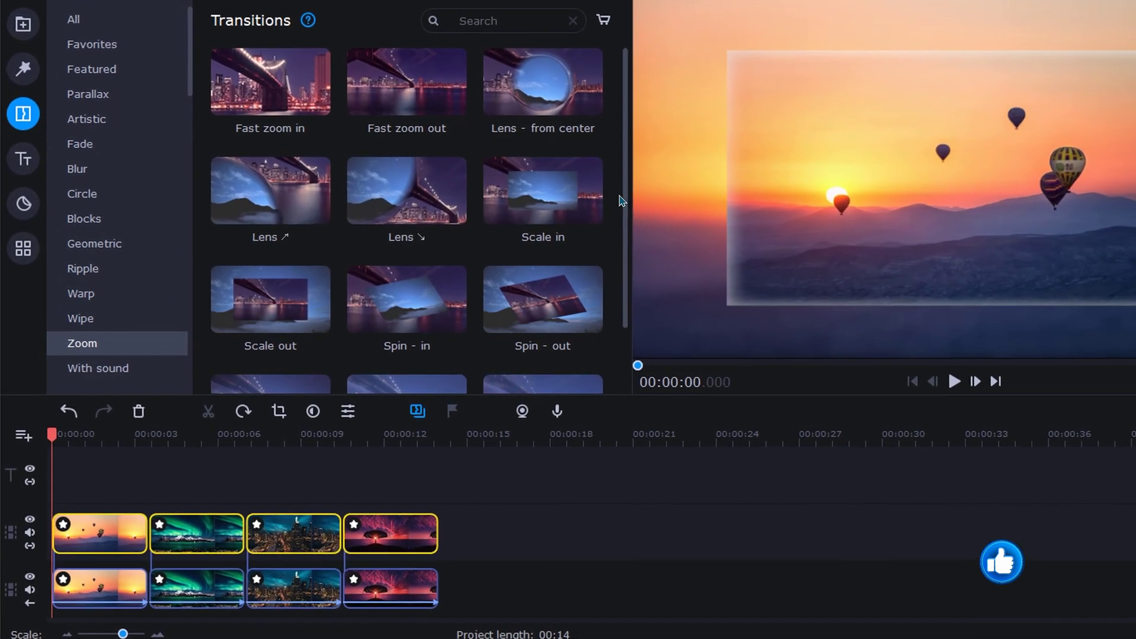
scroll(609, 272, down, 2)
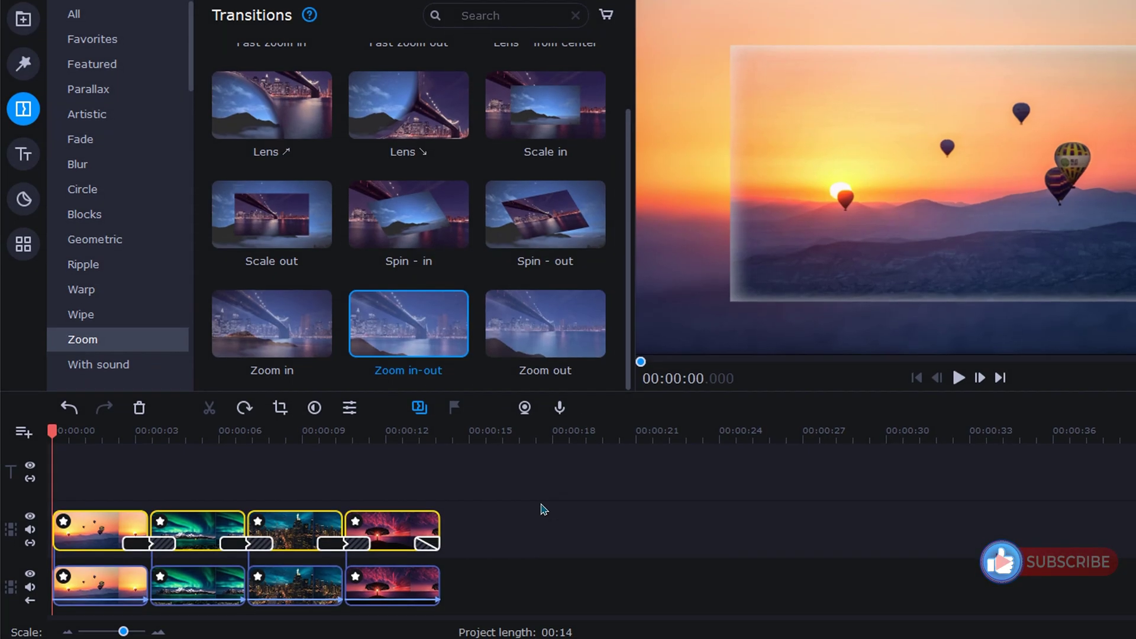
drag(457, 584, 107, 566)
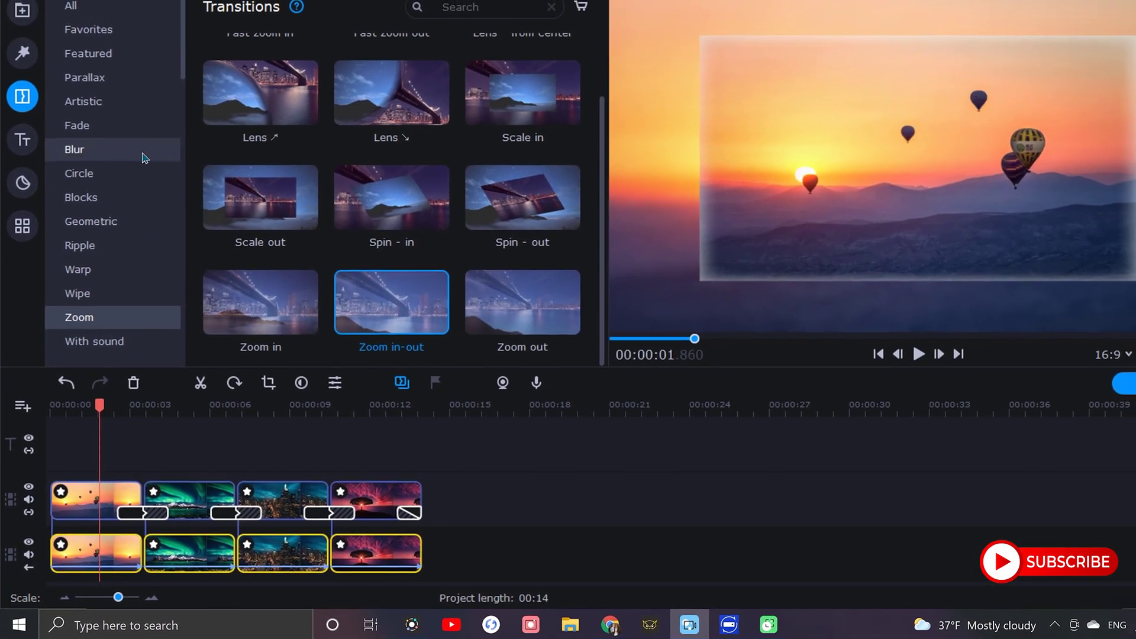
click(83, 108)
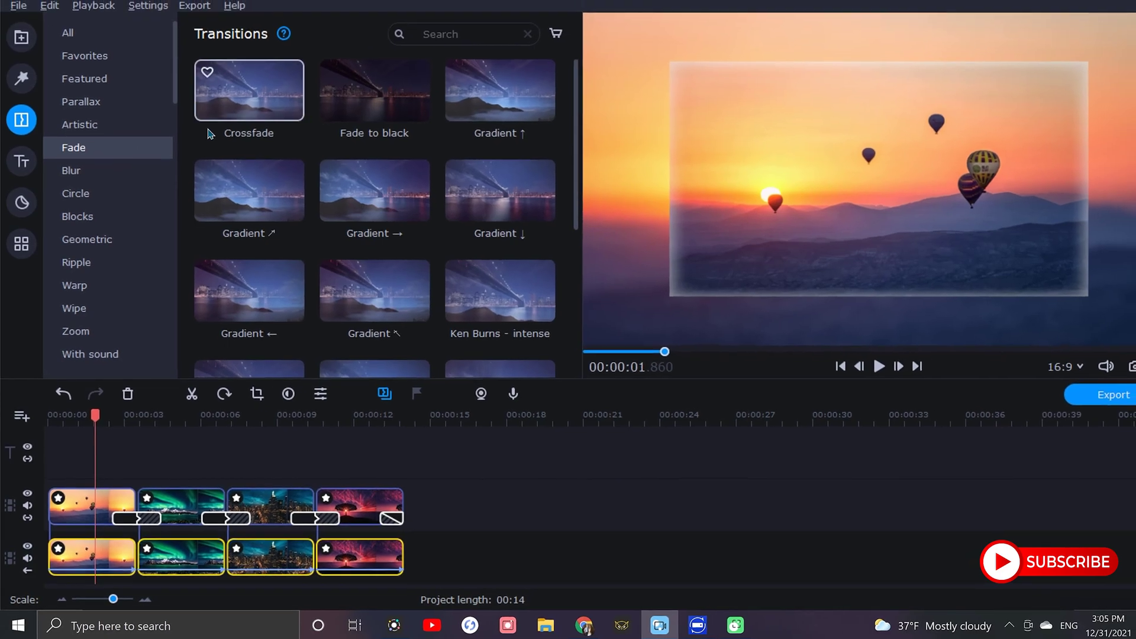
right_click(253, 90)
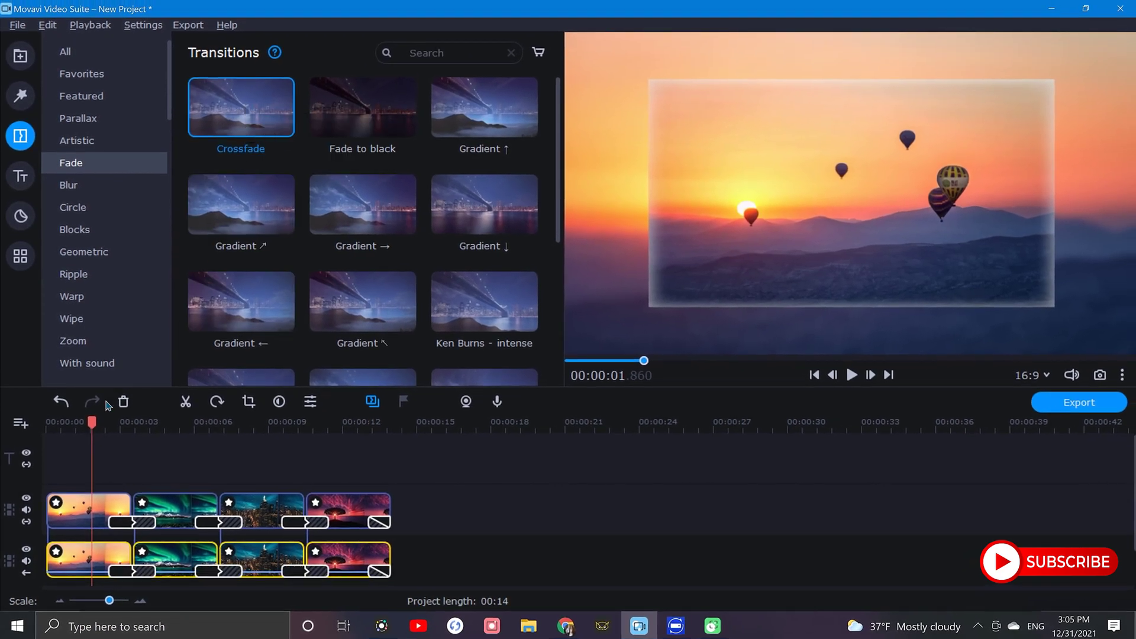
key(space)
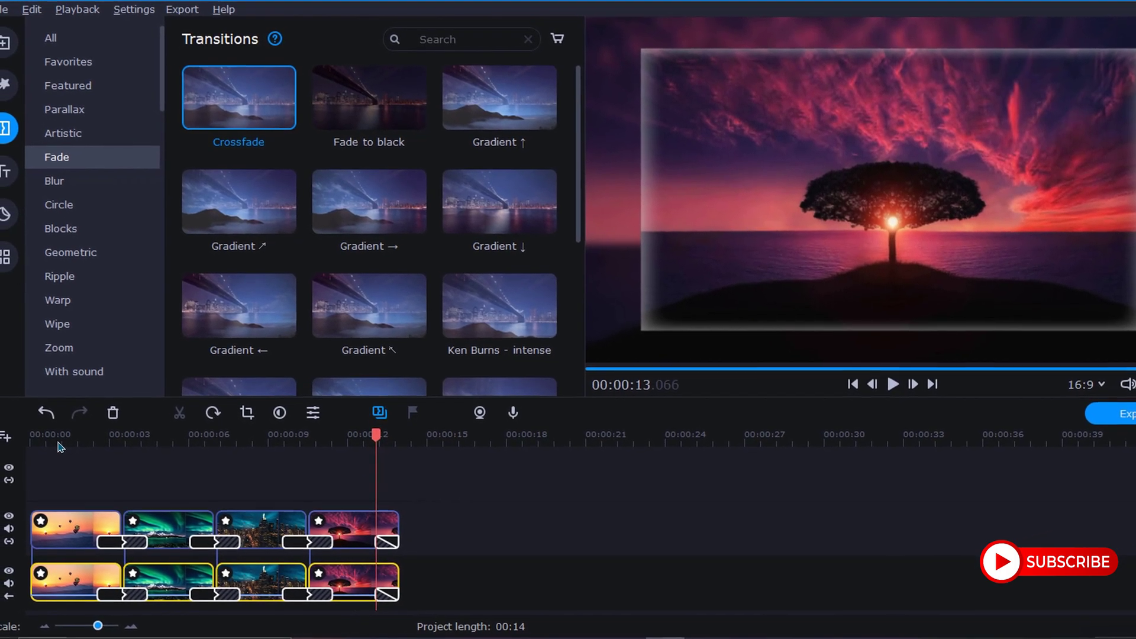
Step: Place the Twist → warp transition between two overlay clips and preview from about five seconds
click(153, 298)
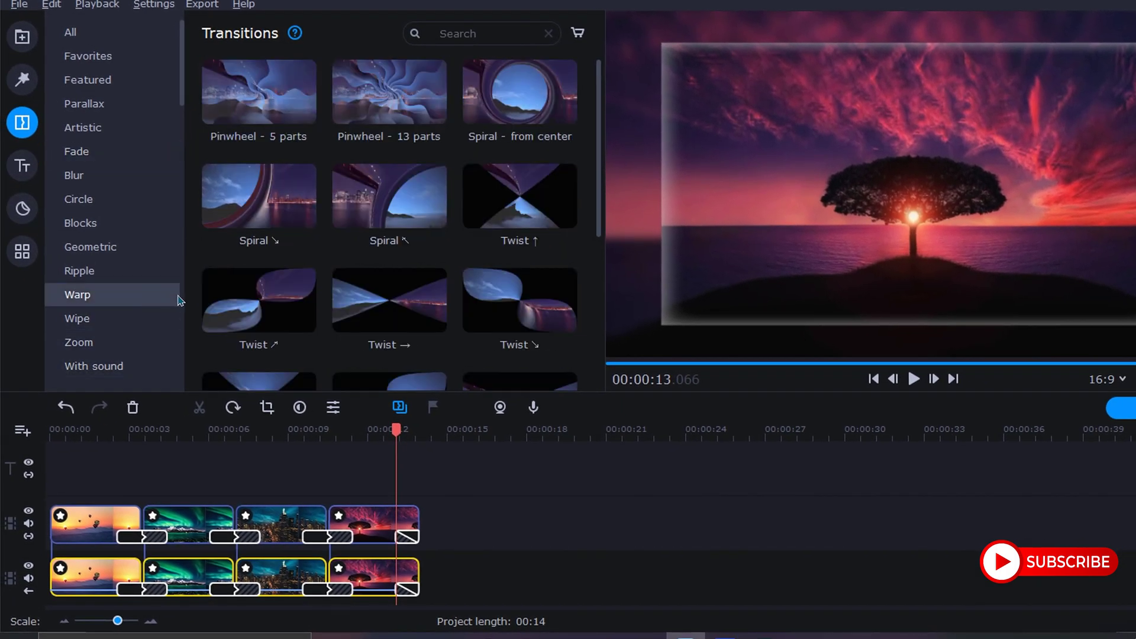
drag(374, 312, 327, 535)
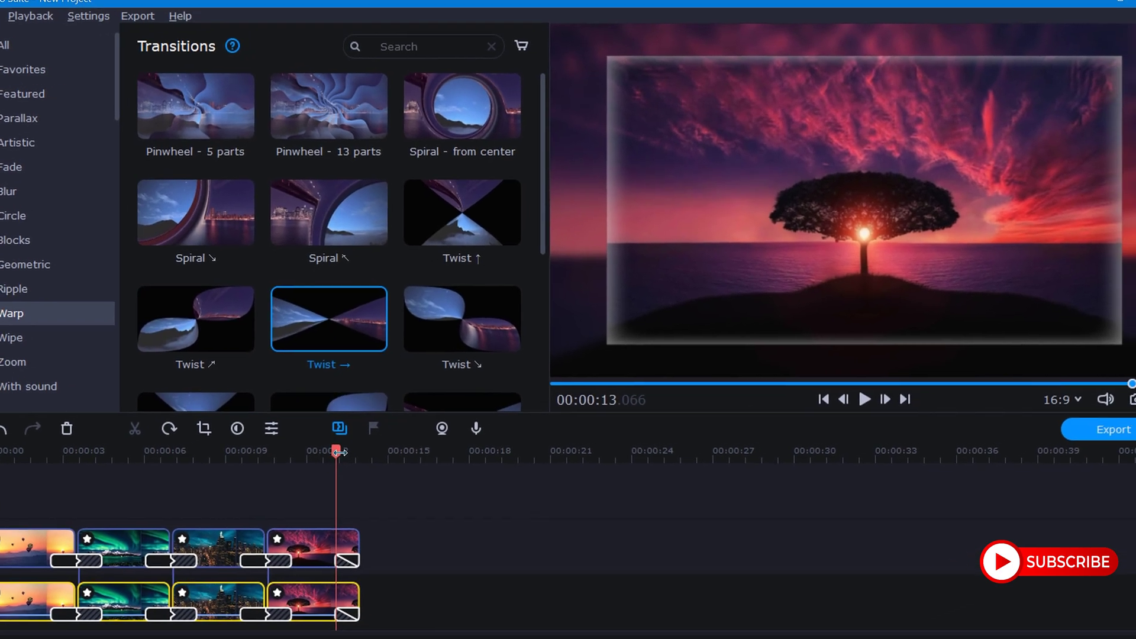
drag(340, 452, 116, 452)
key(space)
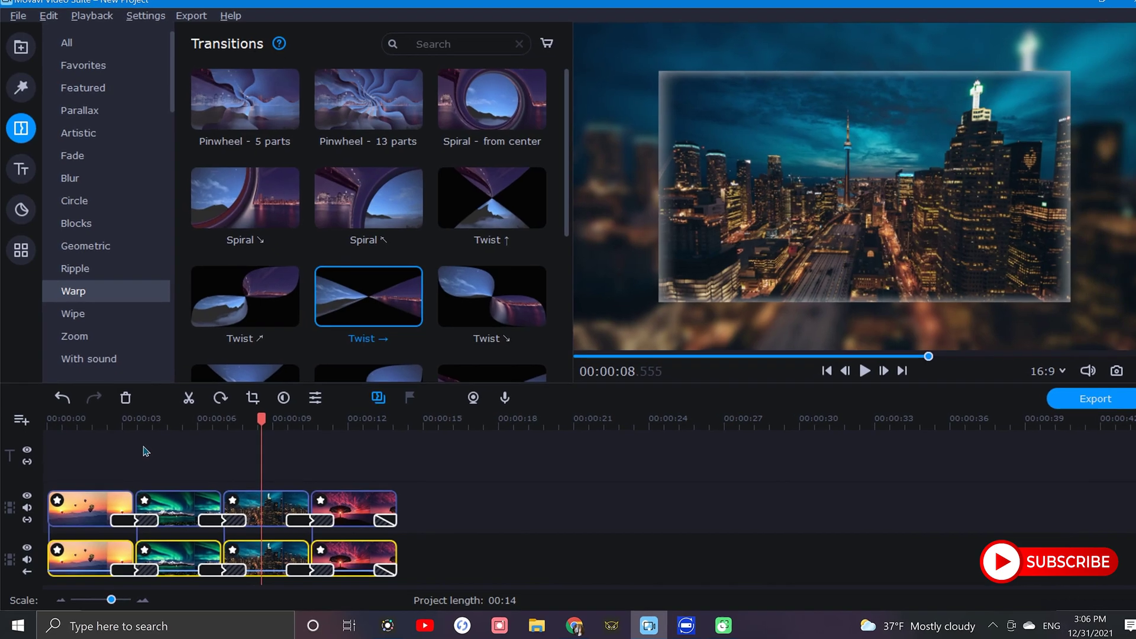
Step: Set the first overlay Zoom in-out transition's duration to 01:500 in Transition Properties
right_click(141, 509)
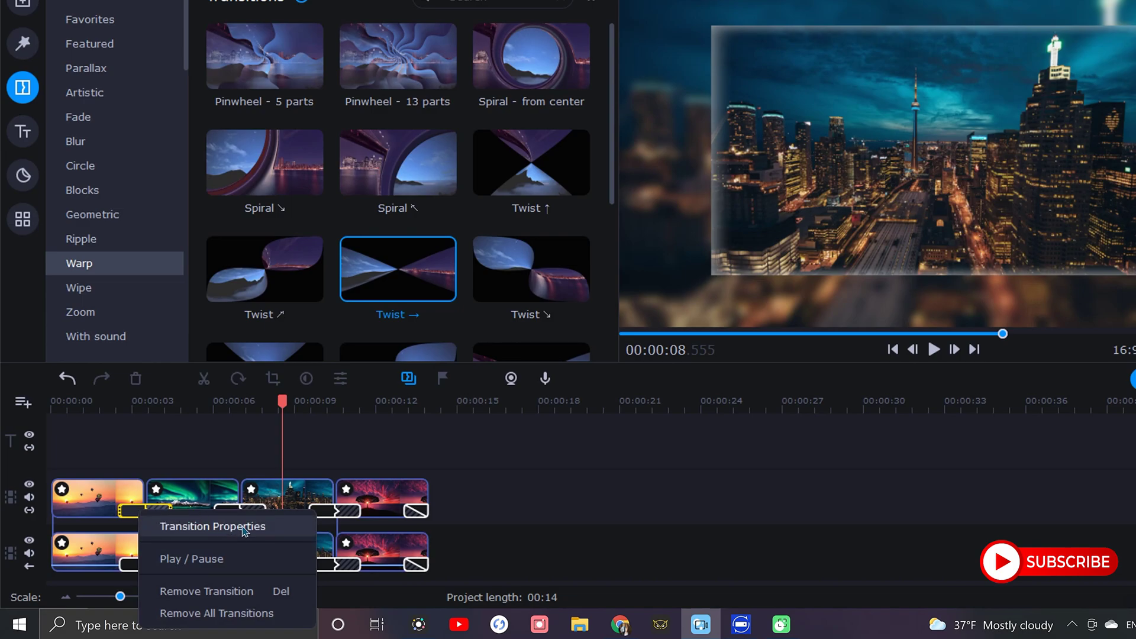
click(284, 534)
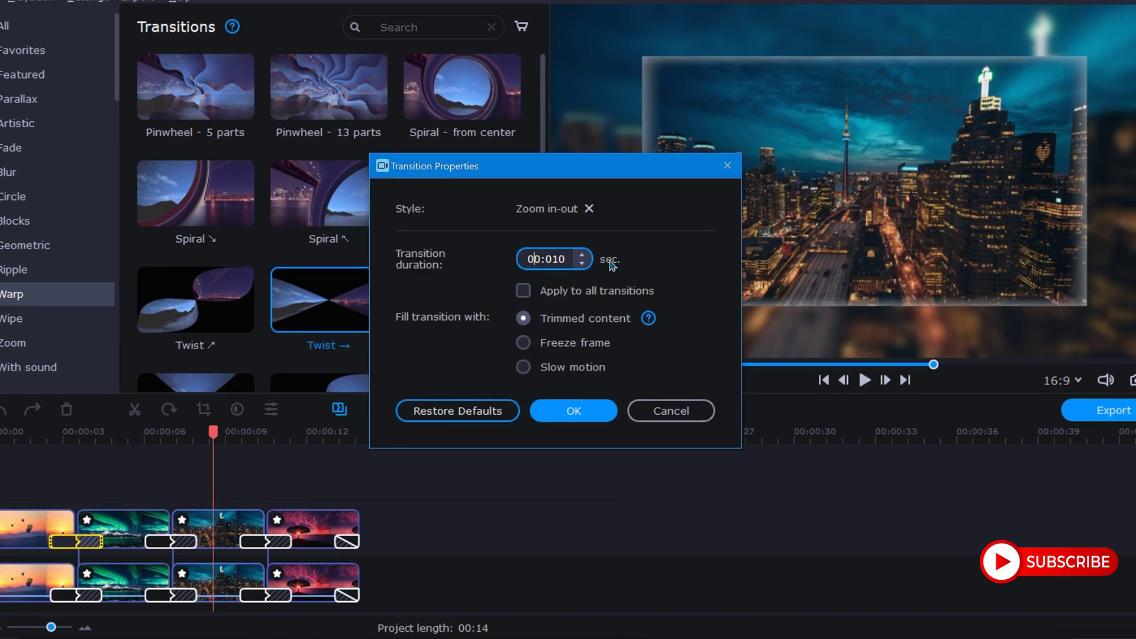
text(500)
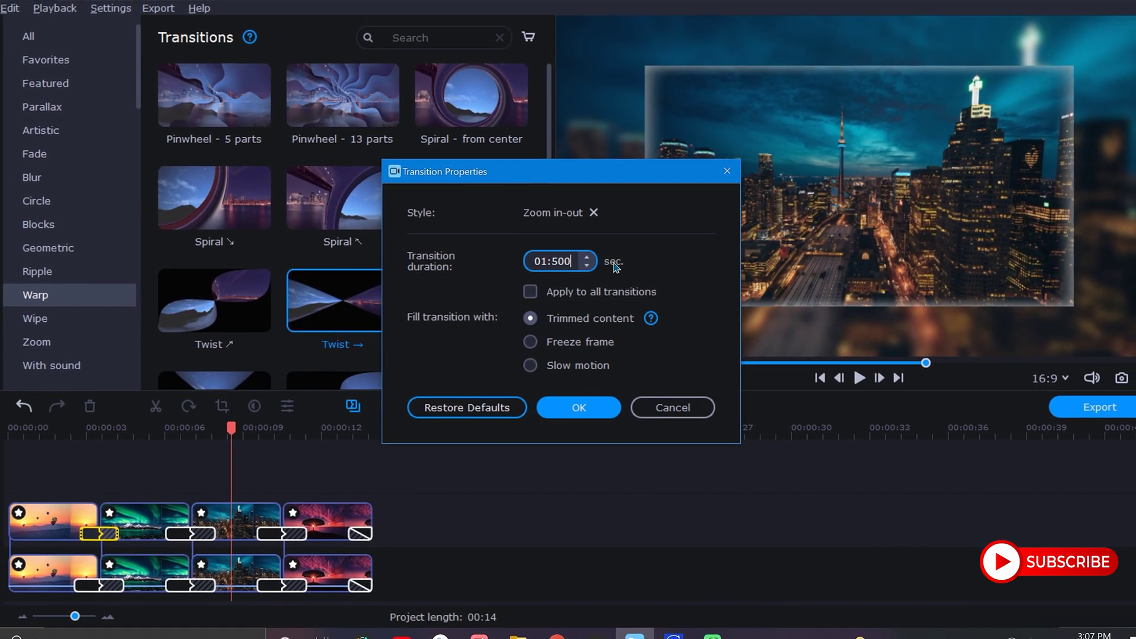